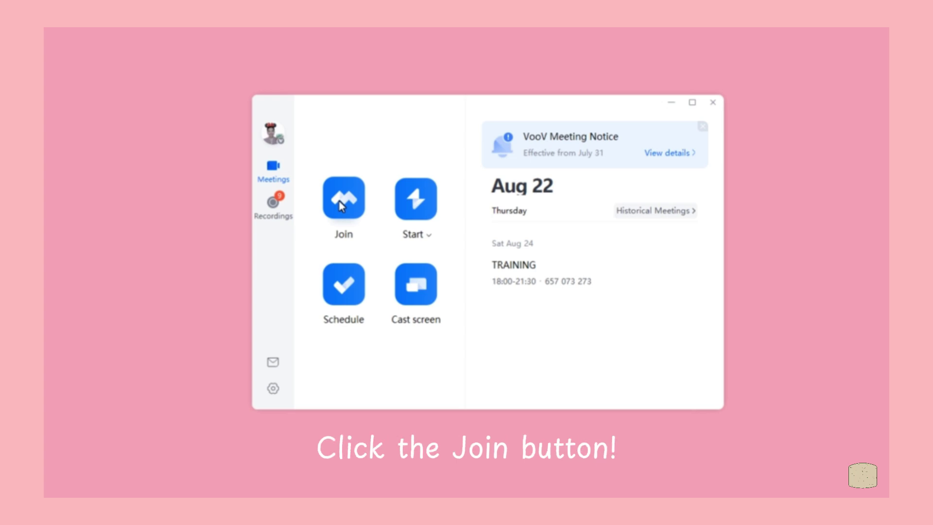
Open the Join meeting form and arrange it beside the VooV main window
left_click(342, 207)
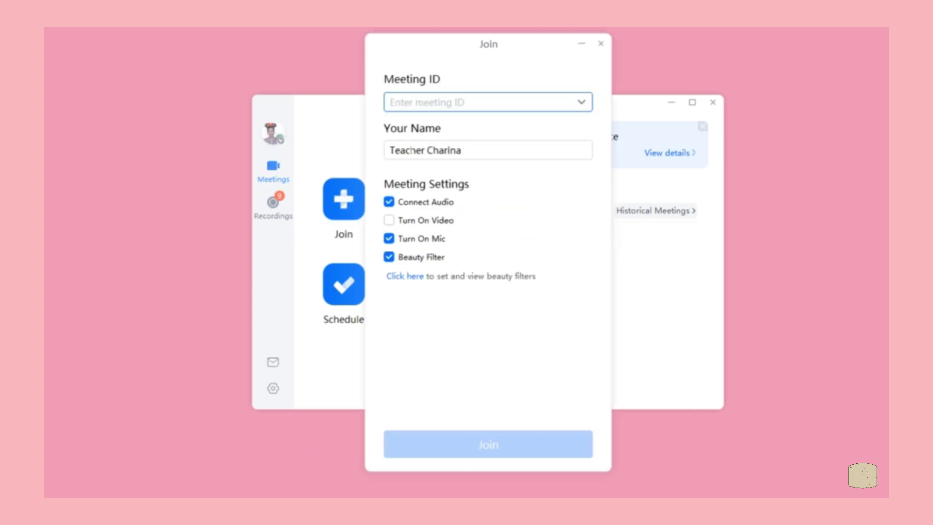
left_click_drag(483, 42, 594, 69)
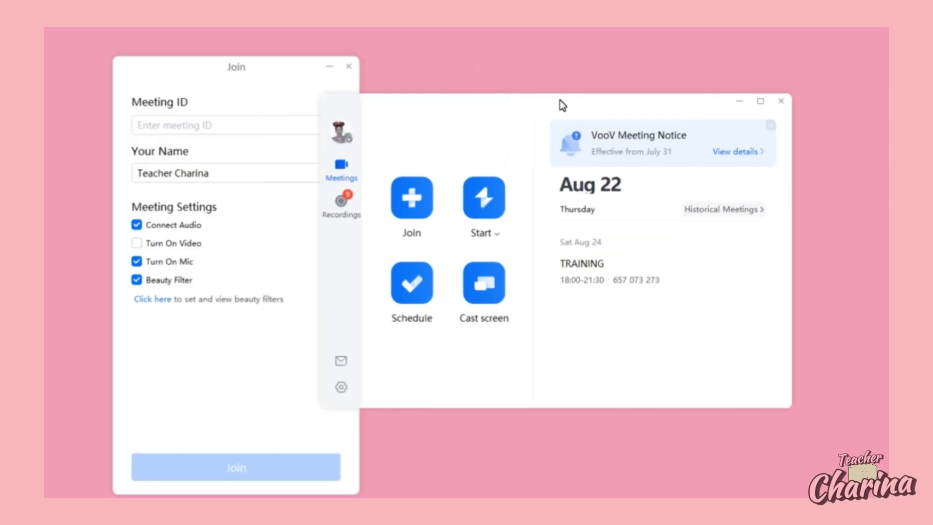
left_click_drag(558, 104, 588, 103)
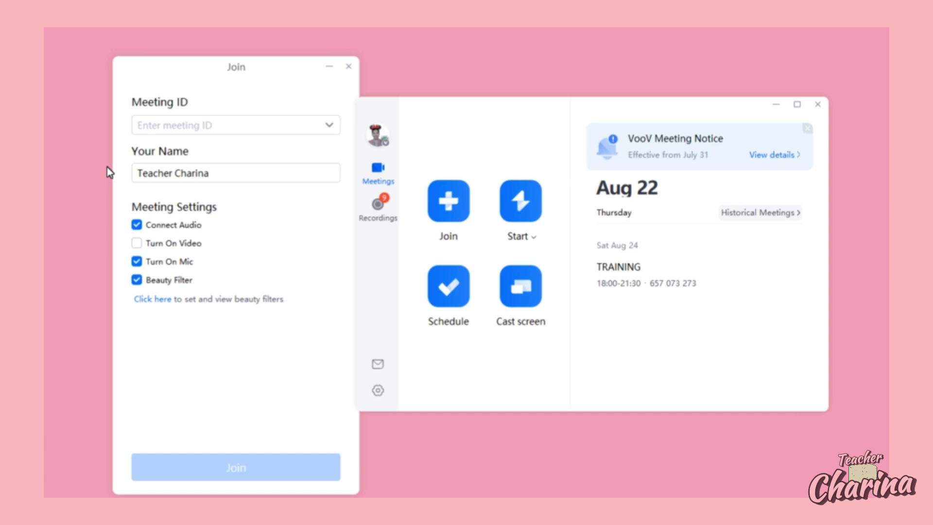
mouse_move(635, 270)
Enter meeting ID 657 073 273 and replace the display name with the new participant's name
left_click(229, 125)
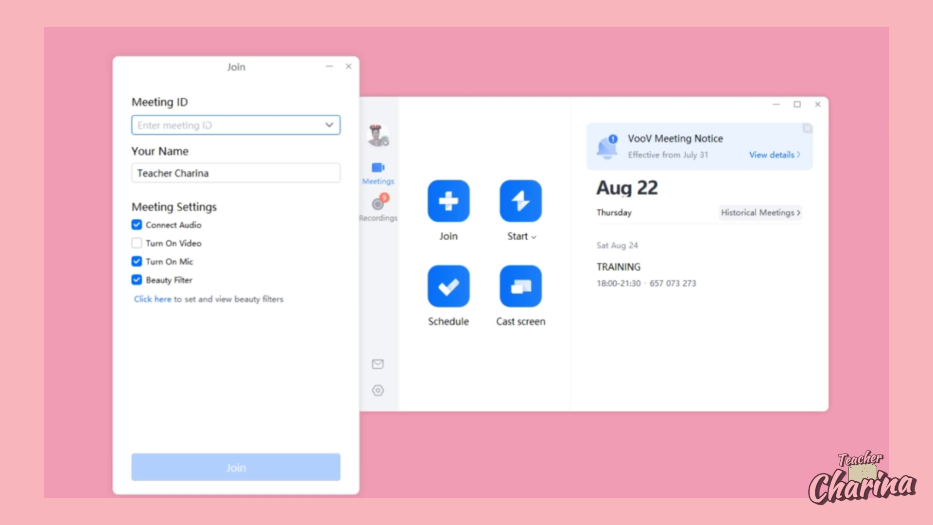
type("65")
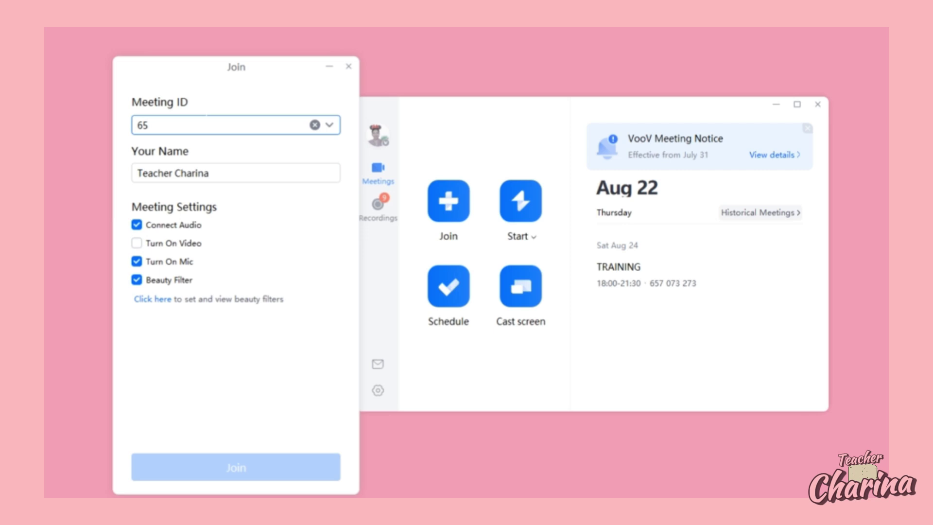
type("7 073 273")
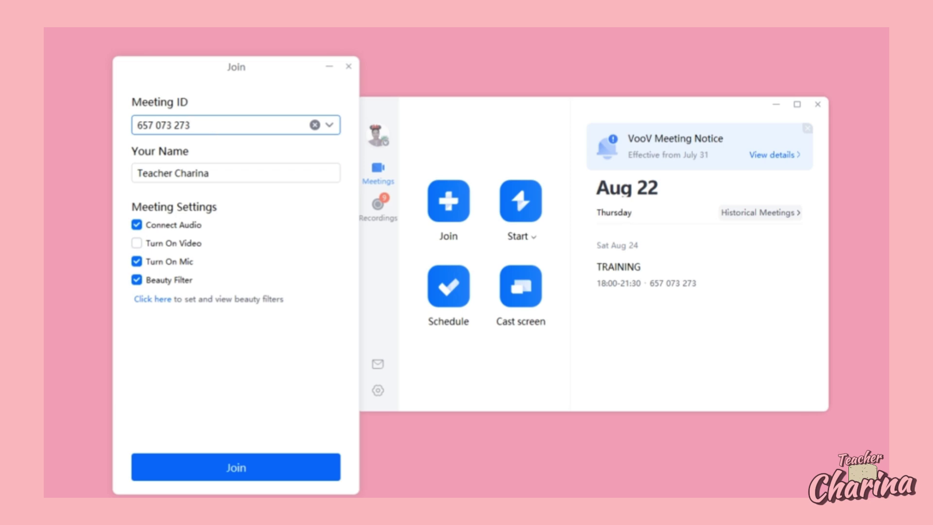
left_click_drag(210, 173, 136, 174)
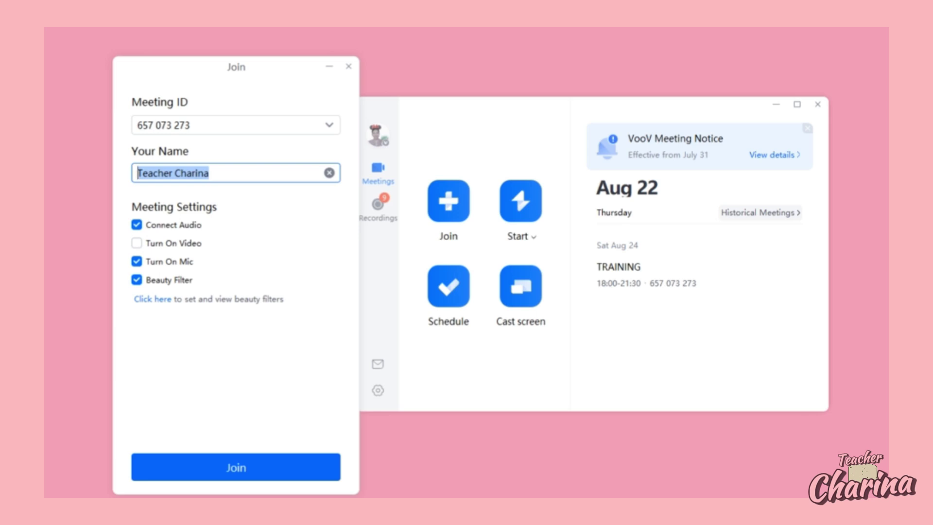
type("PETER")
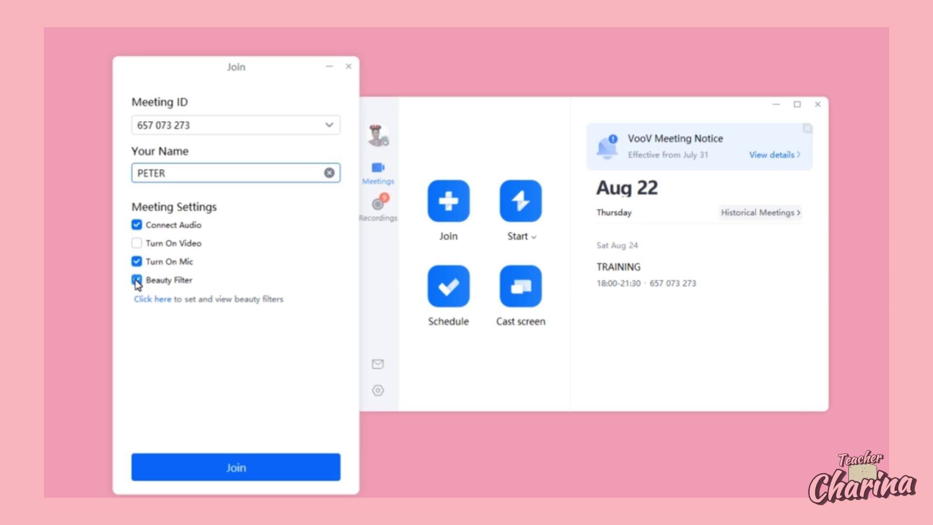
Preview the paintings room, blur, white room and no-background options, then apply the pink crayon classroom background
left_click(154, 300)
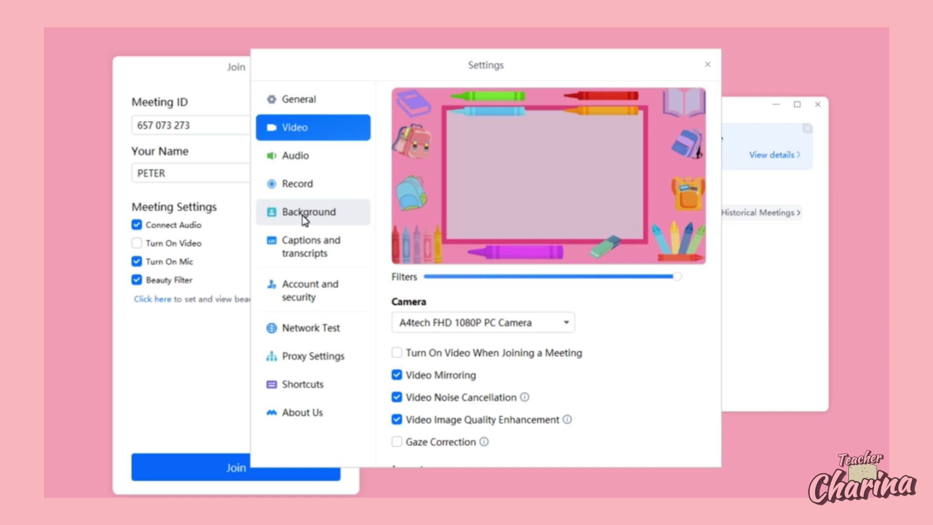
left_click(305, 201)
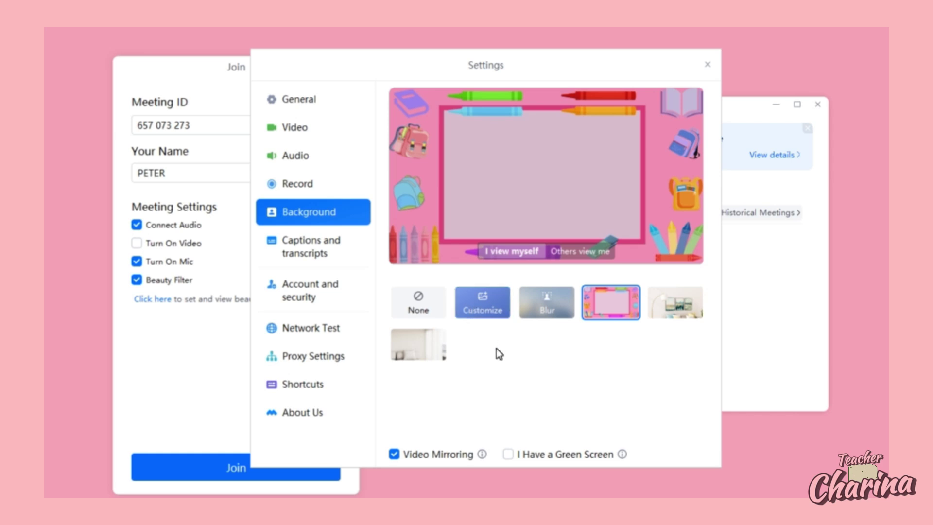
left_click(669, 304)
left_click(541, 307)
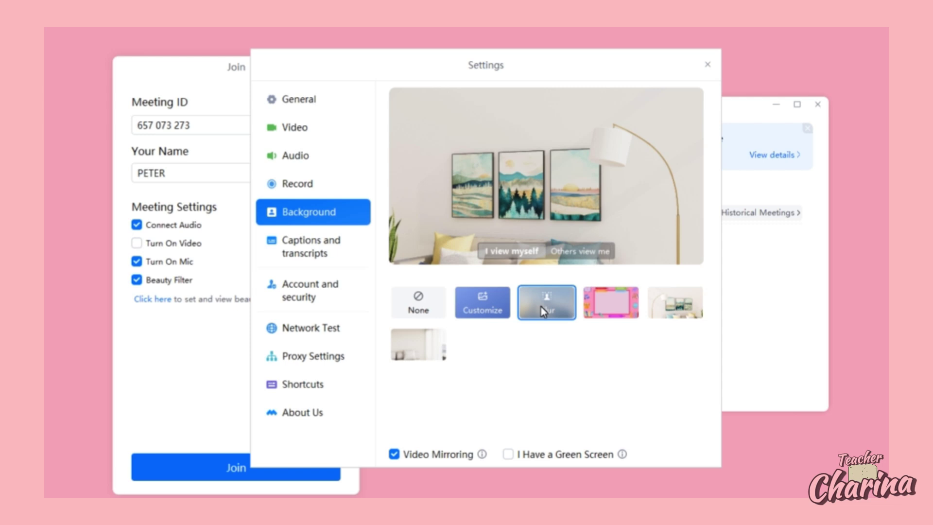
left_click(421, 346)
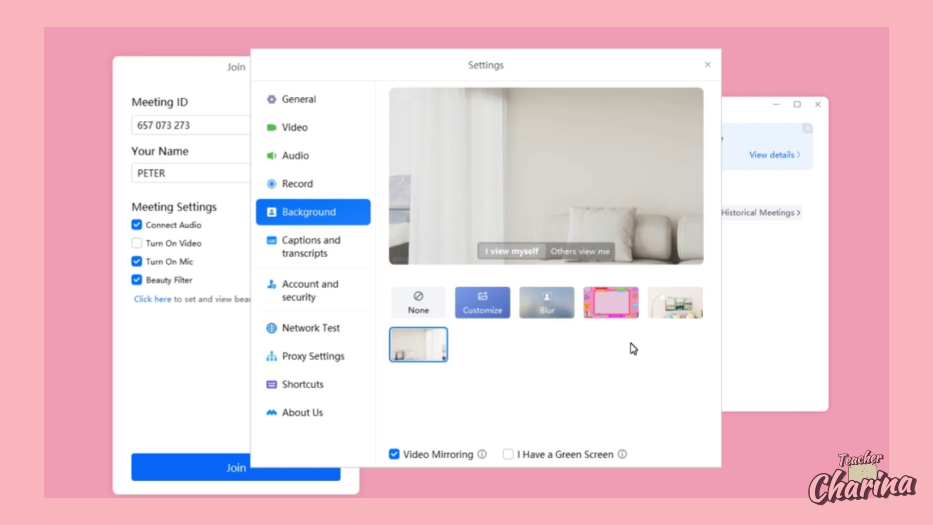
left_click(416, 308)
left_click(612, 303)
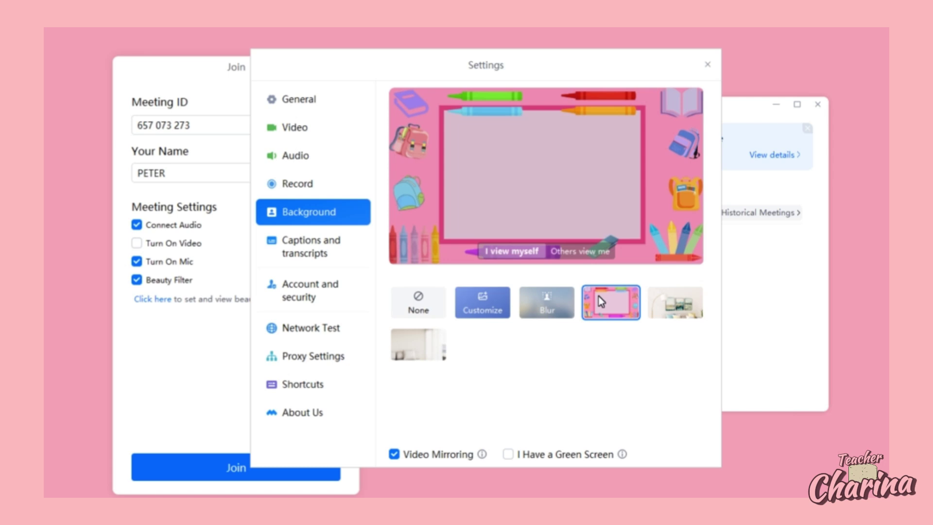
Run the network test until every check reports Normal, then view the Audio settings
left_click(315, 332)
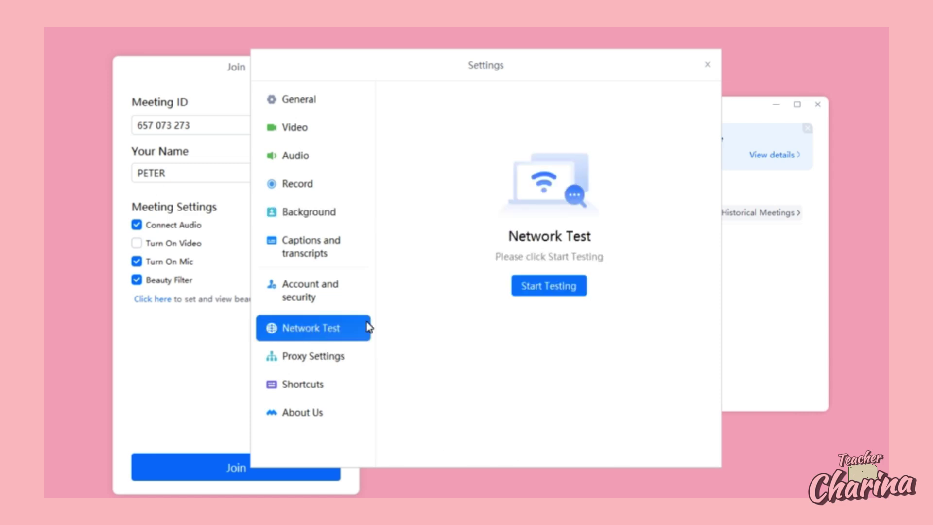
left_click(547, 288)
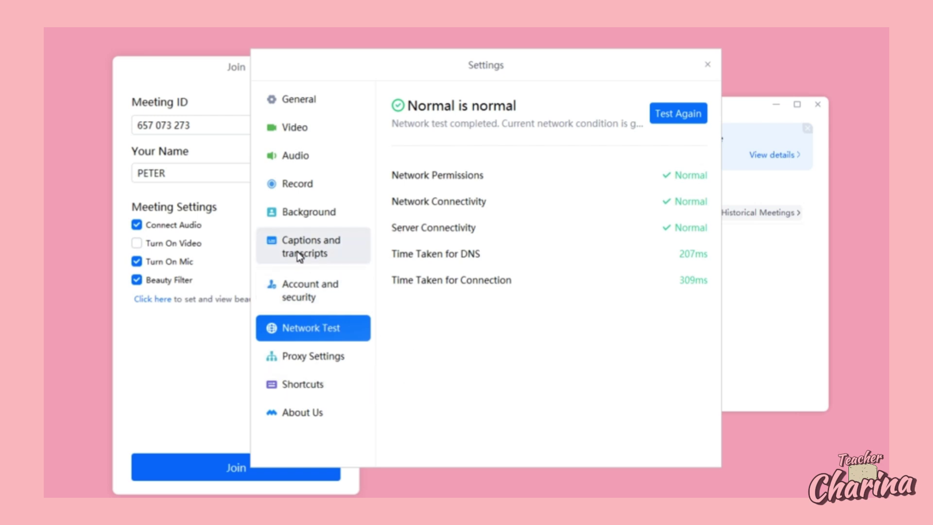
left_click(326, 165)
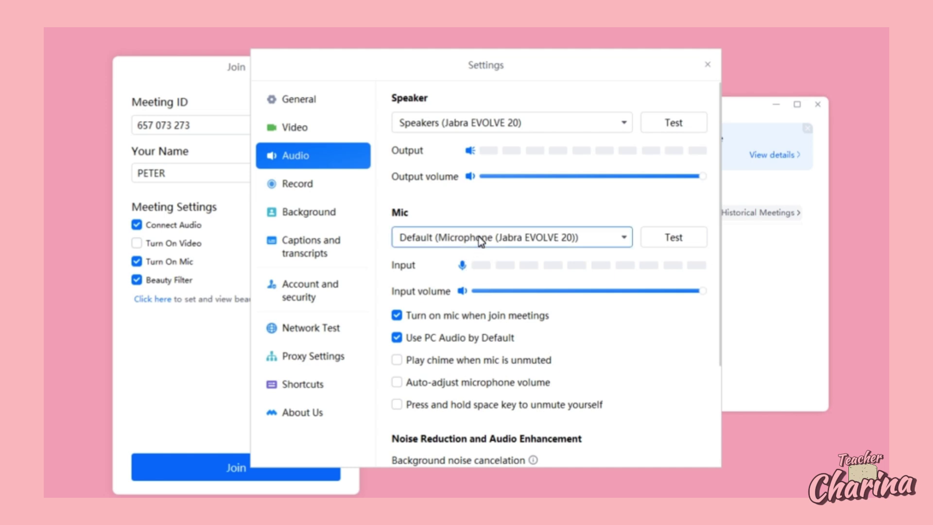
Review the camera on the Video settings page, then close Settings
left_click(312, 131)
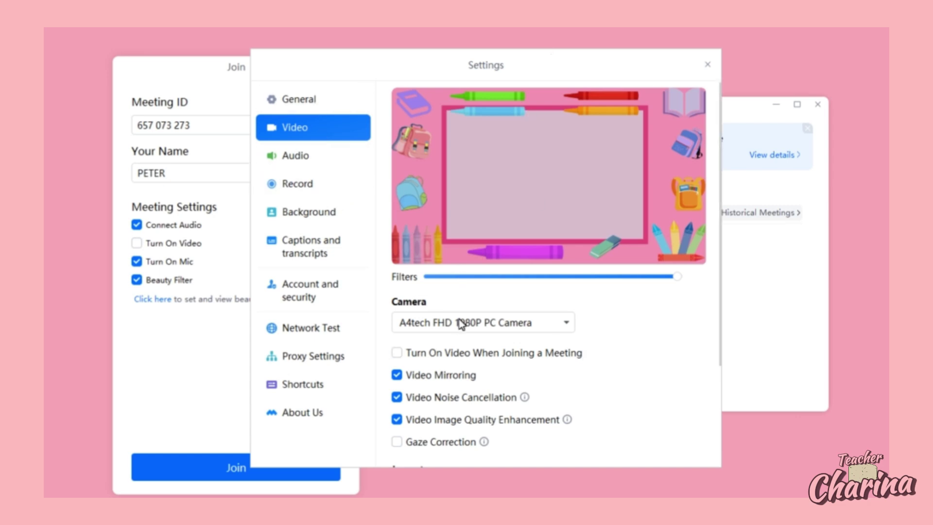
left_click(709, 64)
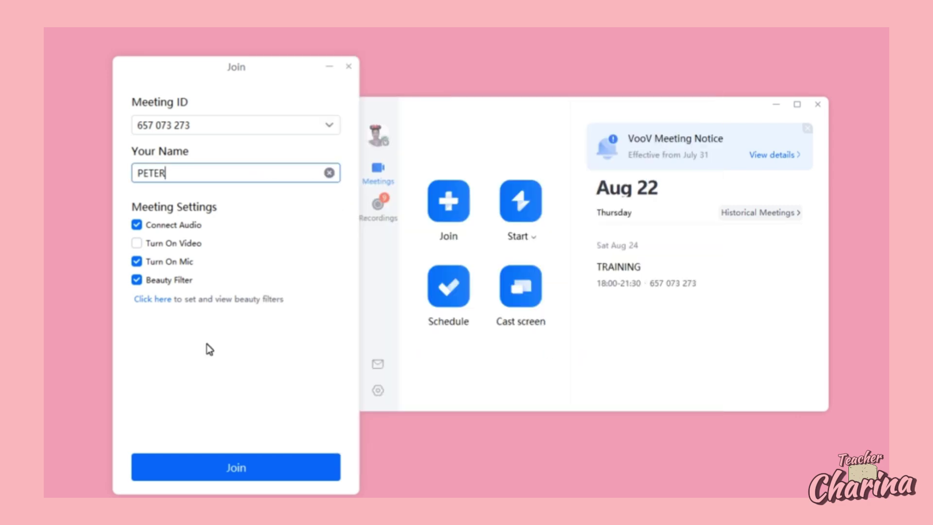
Join the meeting, briefly show the camera and test mute, then turn video off and bring up End
left_click(244, 470)
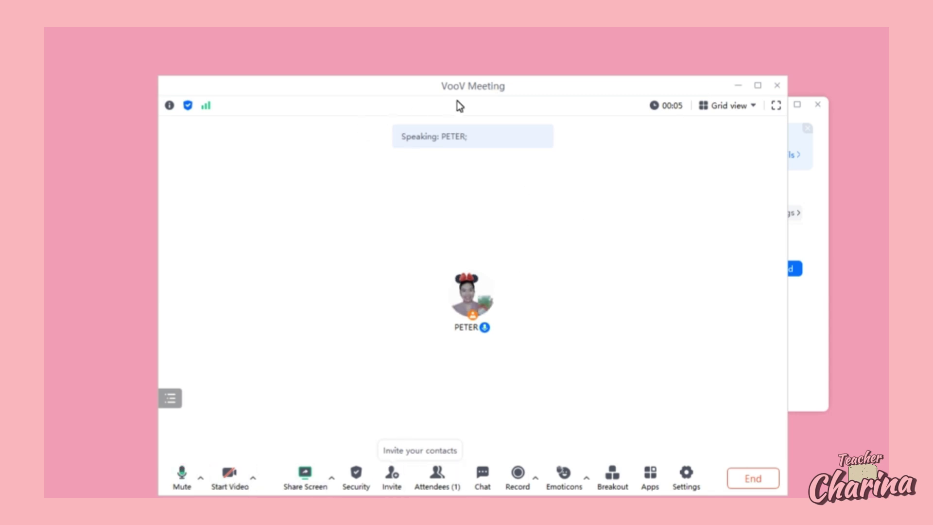
left_click_drag(481, 88, 516, 87)
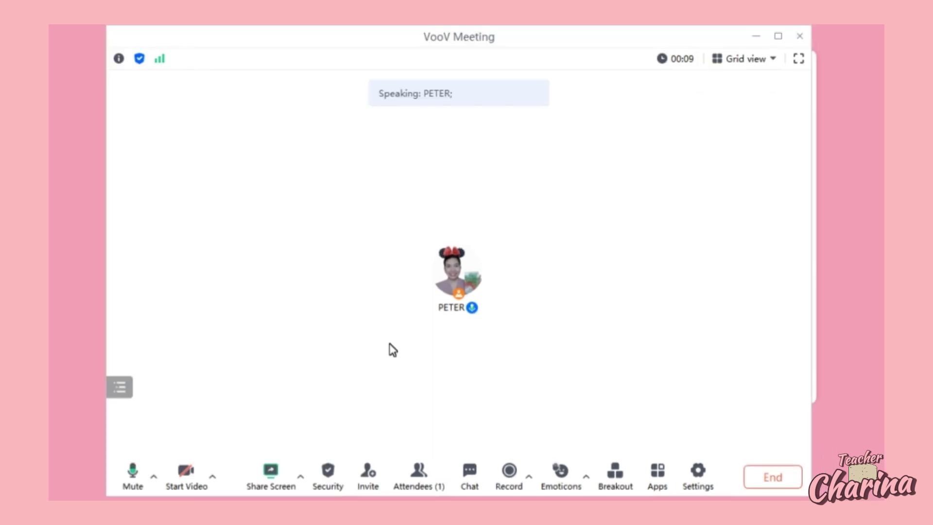
left_click(194, 471)
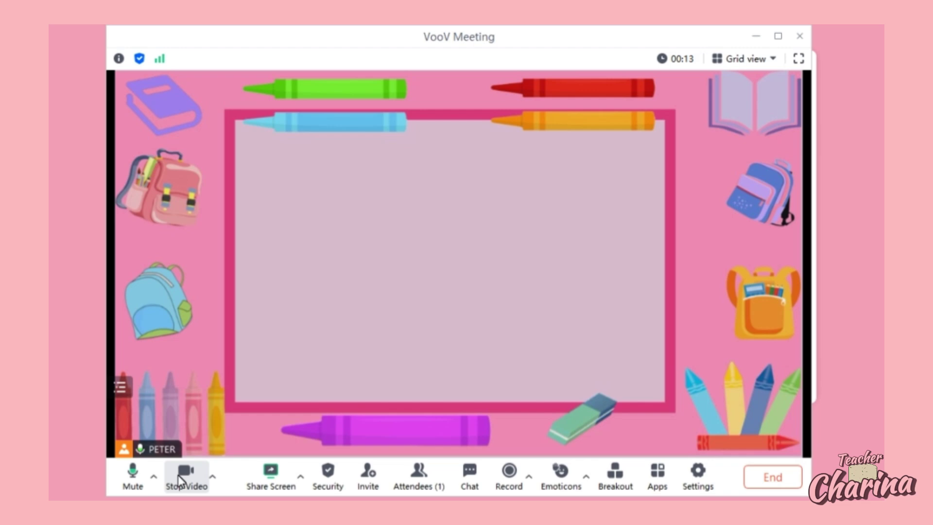
left_click(136, 481)
left_click(134, 481)
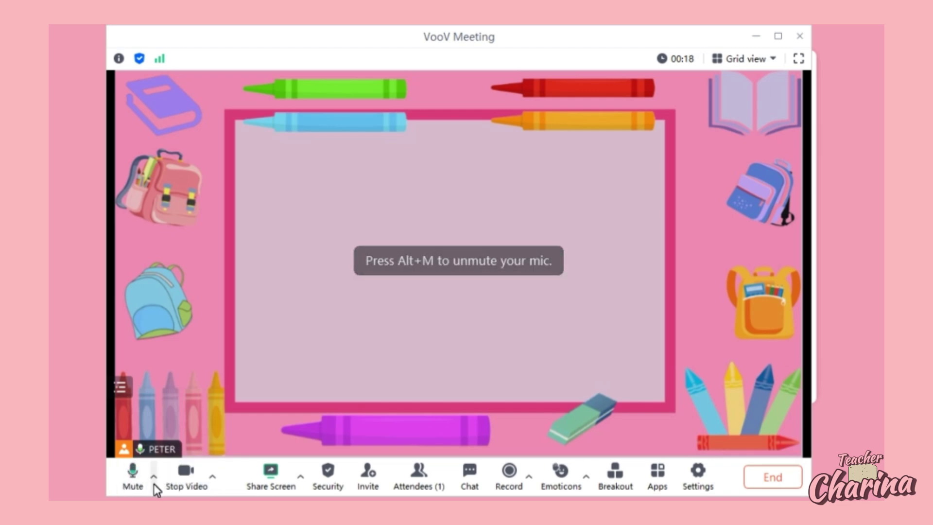
left_click(183, 476)
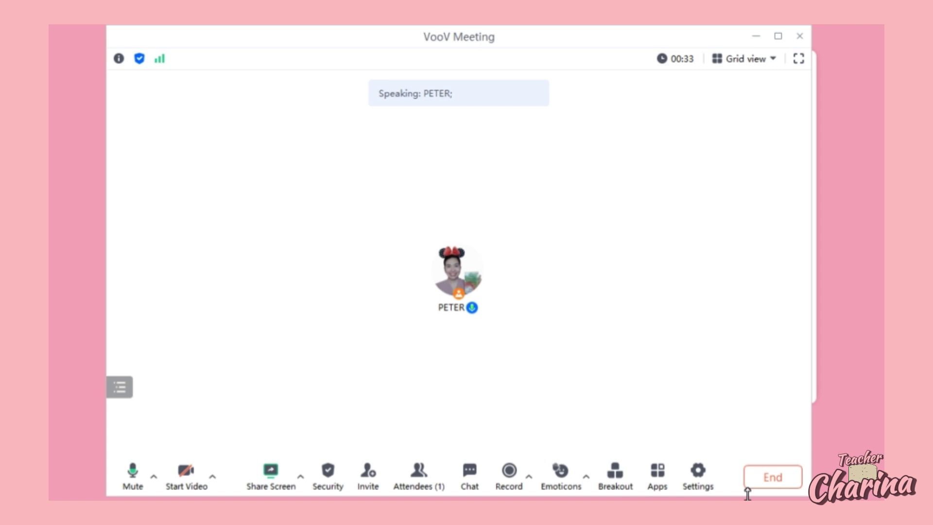
left_click(775, 481)
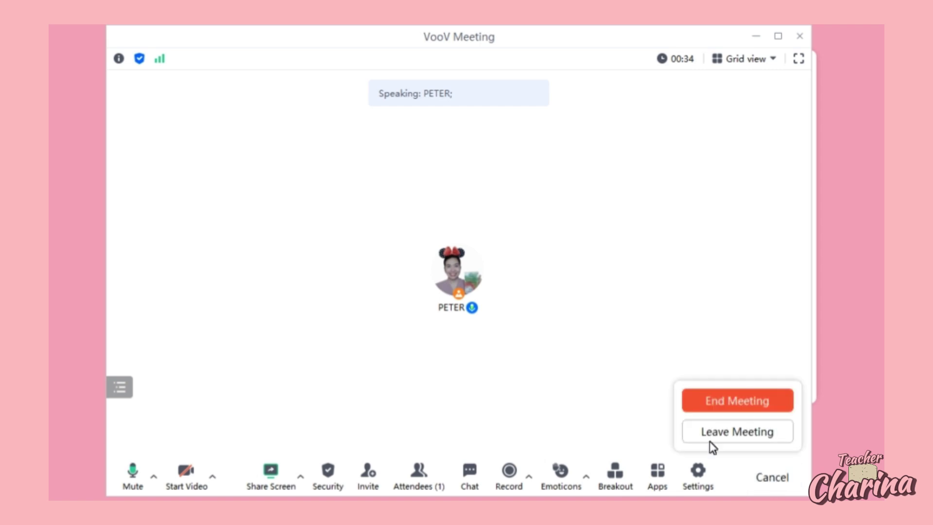
Leave the meeting from the end popup to return to the main window
left_click(735, 431)
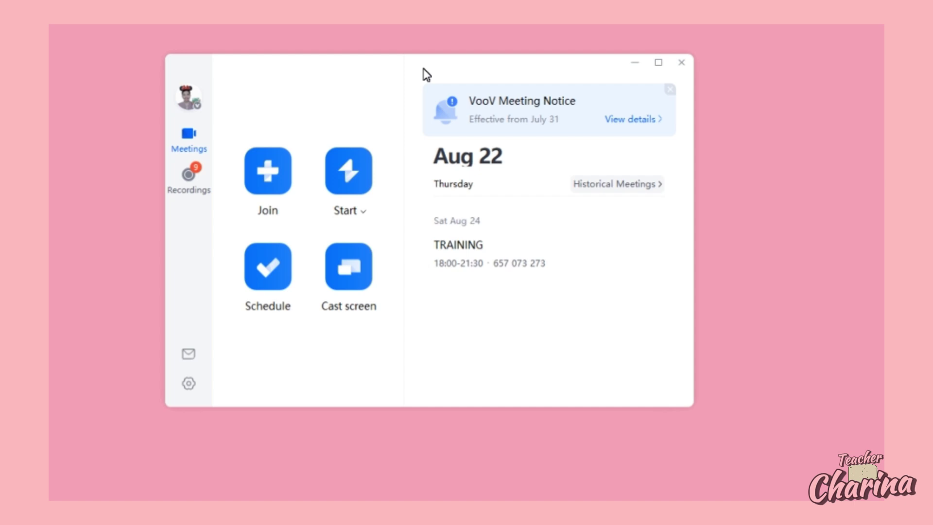
mouse_move(477, 246)
Start scheduling a new meeting with the topic INTERVIEW
left_click(258, 267)
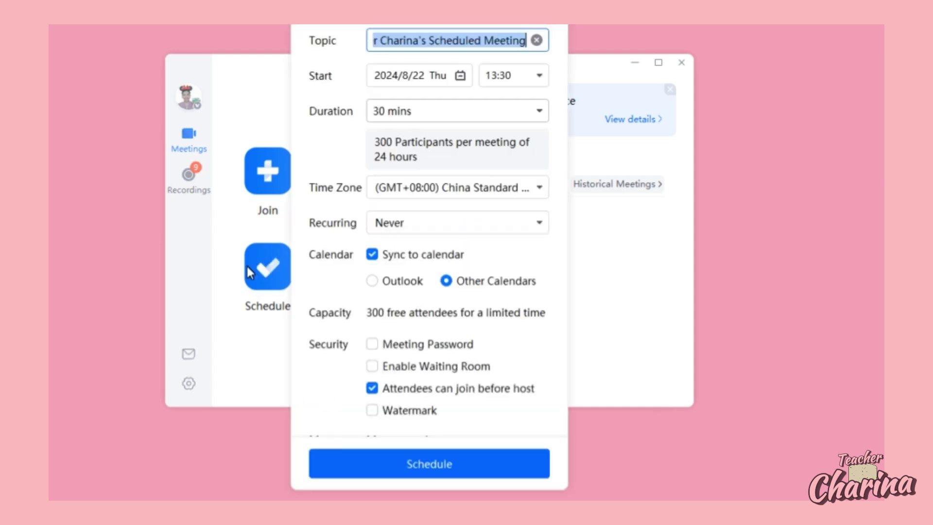
left_click(536, 40)
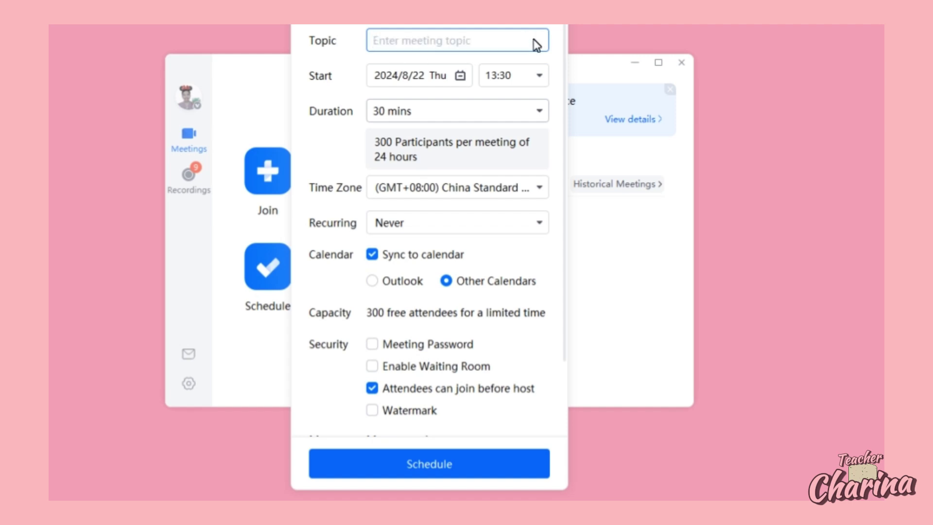
type("INTERVIEW")
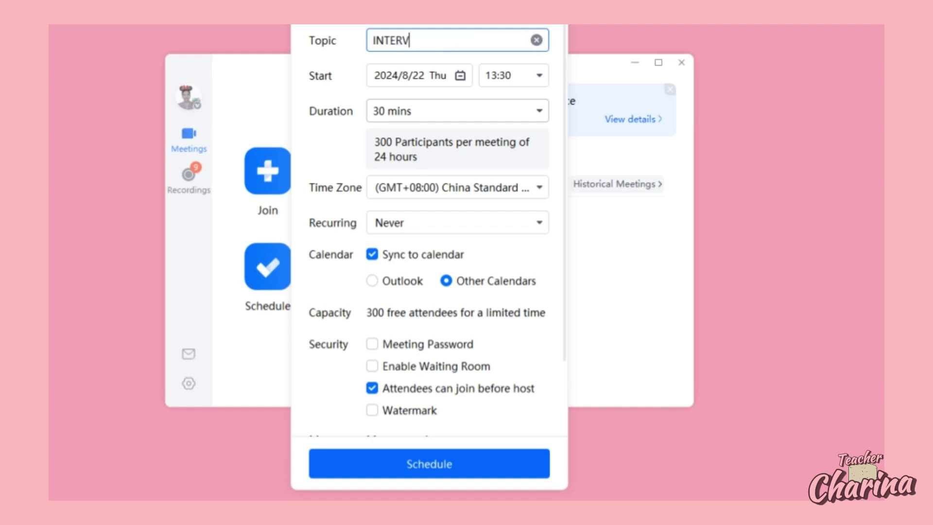
Set the start to Monday 2024/8/26 at 10:00
left_click(460, 76)
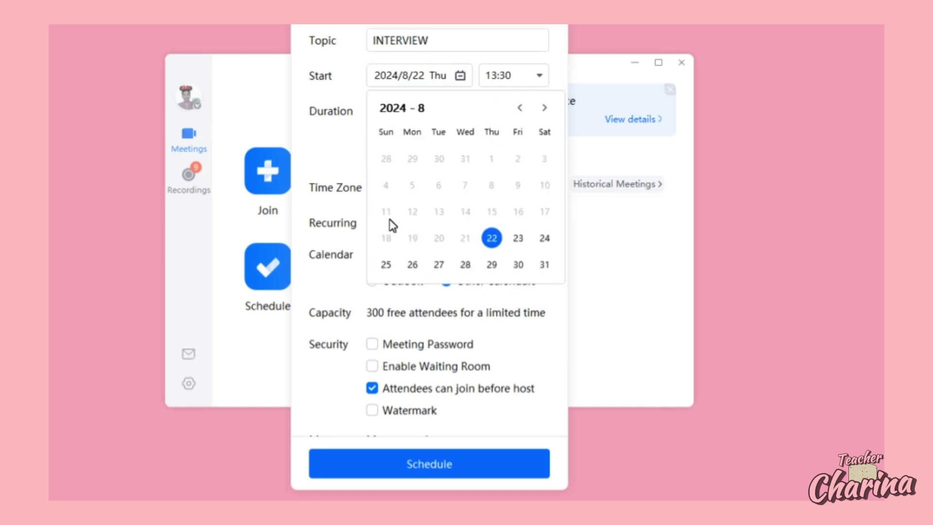
left_click(412, 264)
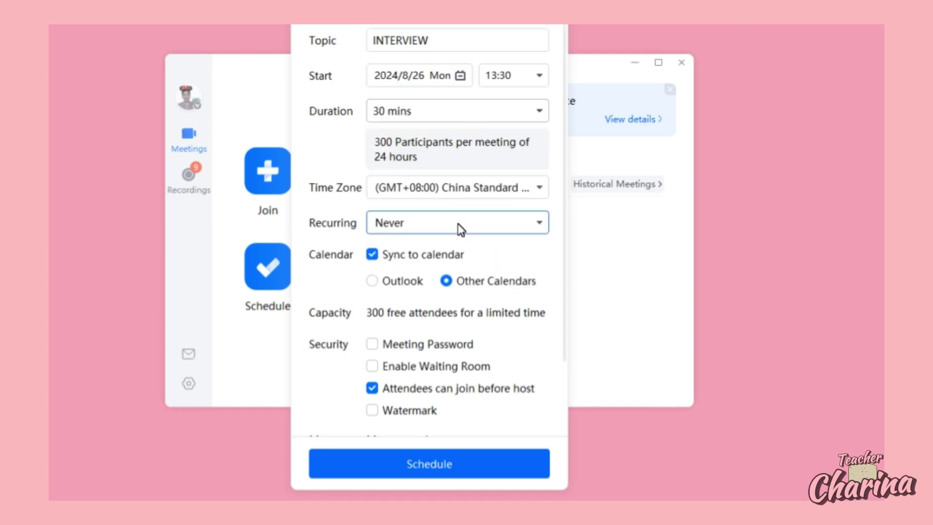
left_click(533, 78)
scroll(506, 161, "up", 2)
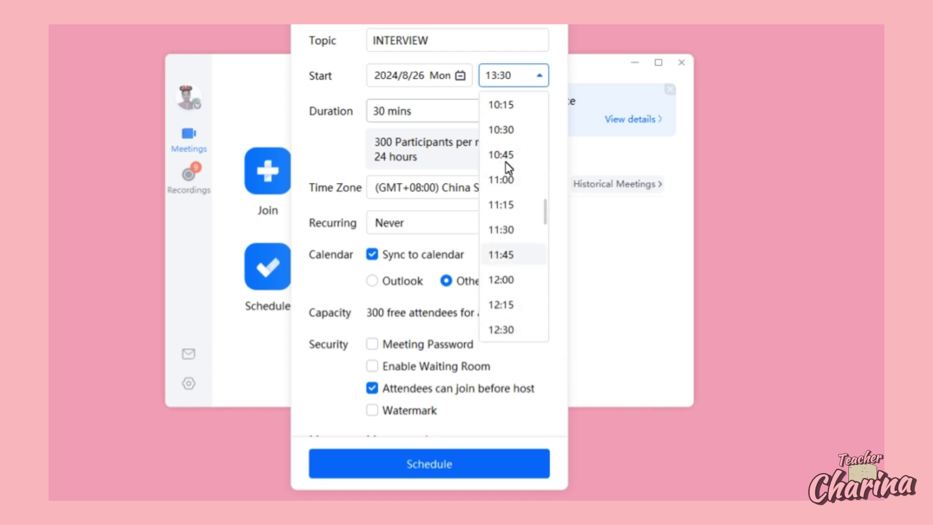
scroll(505, 156, "up", 2)
left_click(512, 183)
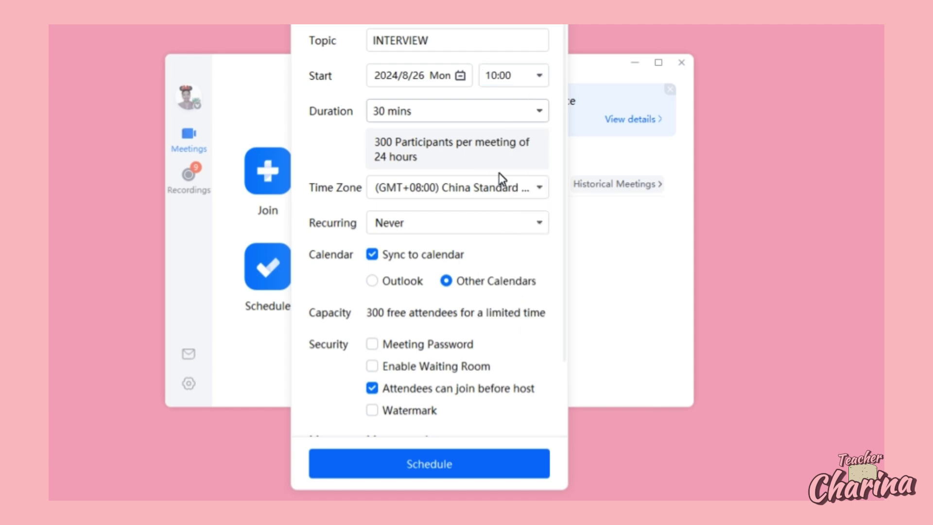
left_click(416, 110)
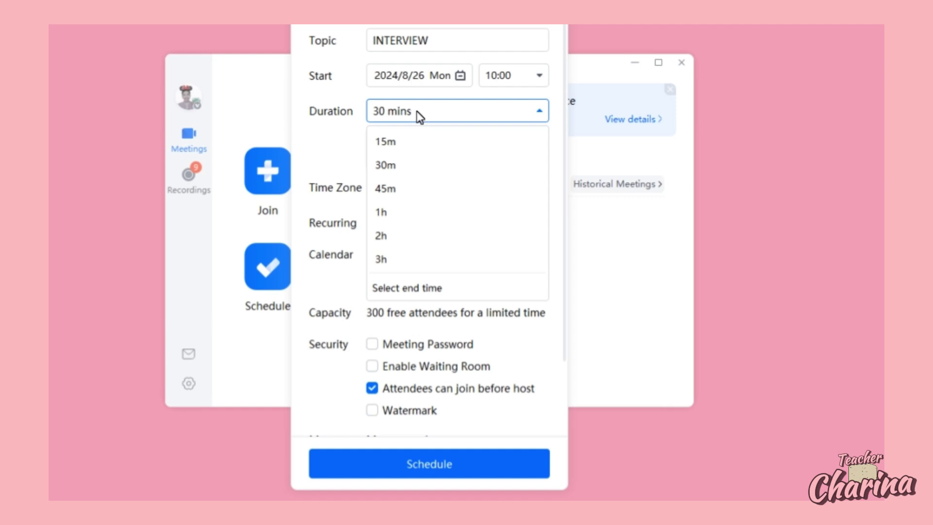
Set the duration to 1 hour and leave Enable Waiting Room switched off
left_click(396, 213)
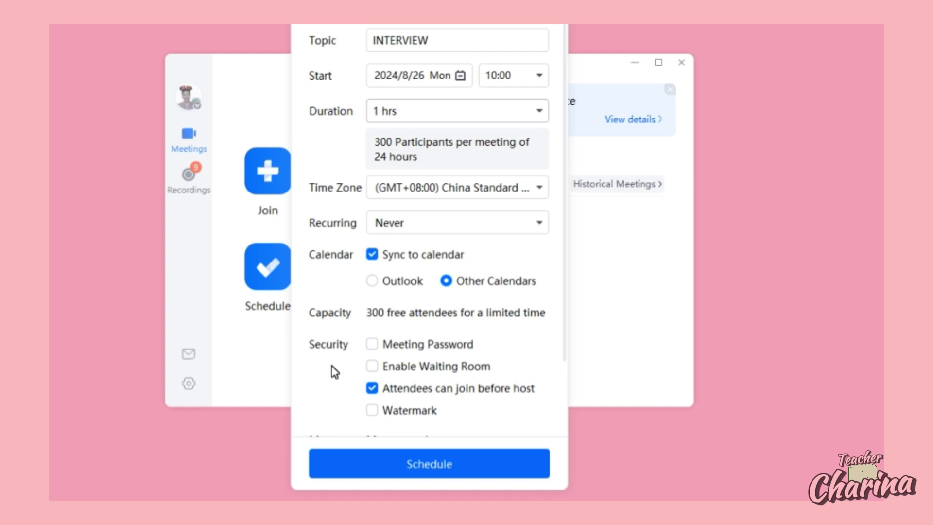
left_click(373, 368)
left_click(371, 368)
scroll(458, 389, "down", 3)
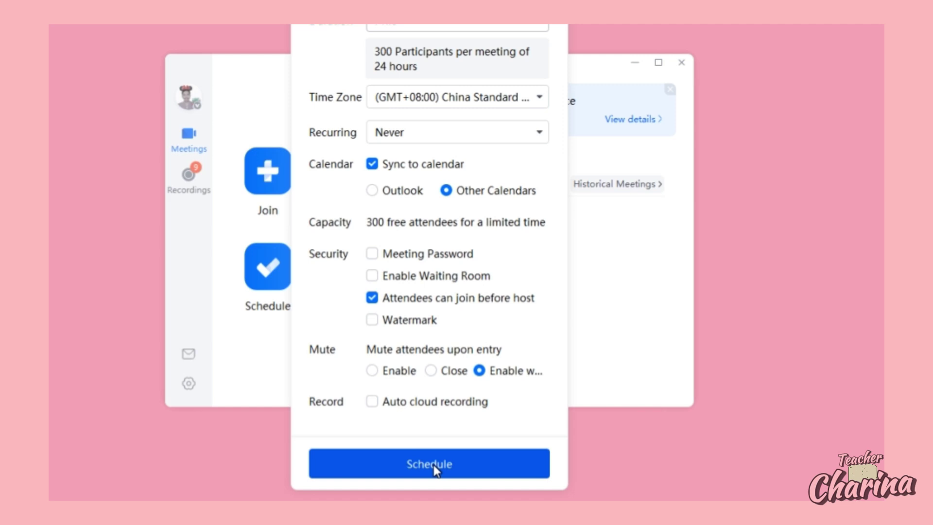
Schedule the INTERVIEW meeting and copy its meeting ID and invitation to the clipboard
left_click(416, 464)
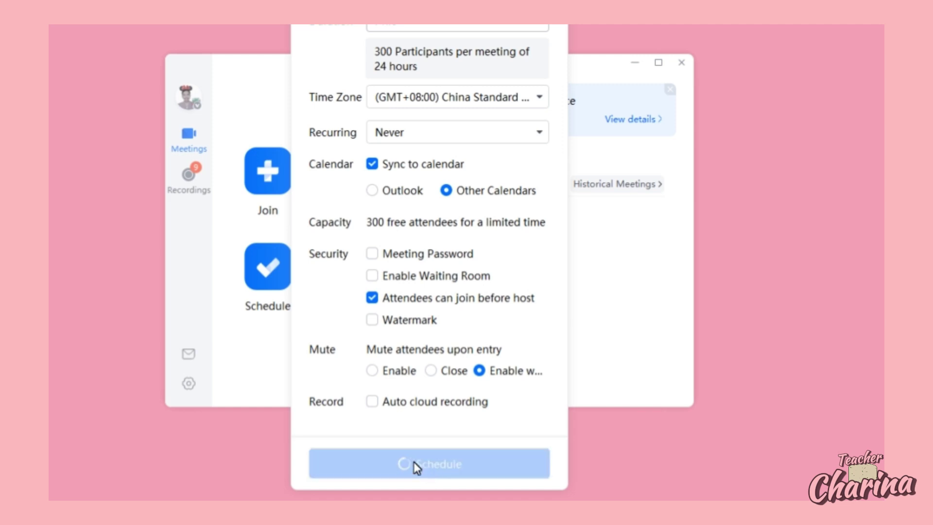
mouse_move(430, 55)
left_mouse_down()
mouse_move(416, 68)
mouse_move(428, 68)
left_mouse_up()
left_click(546, 408)
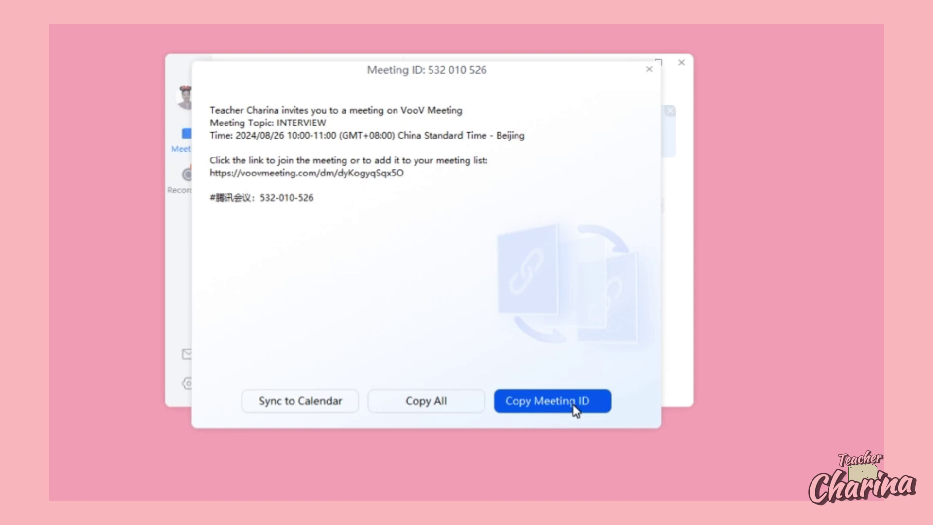
left_click(543, 410)
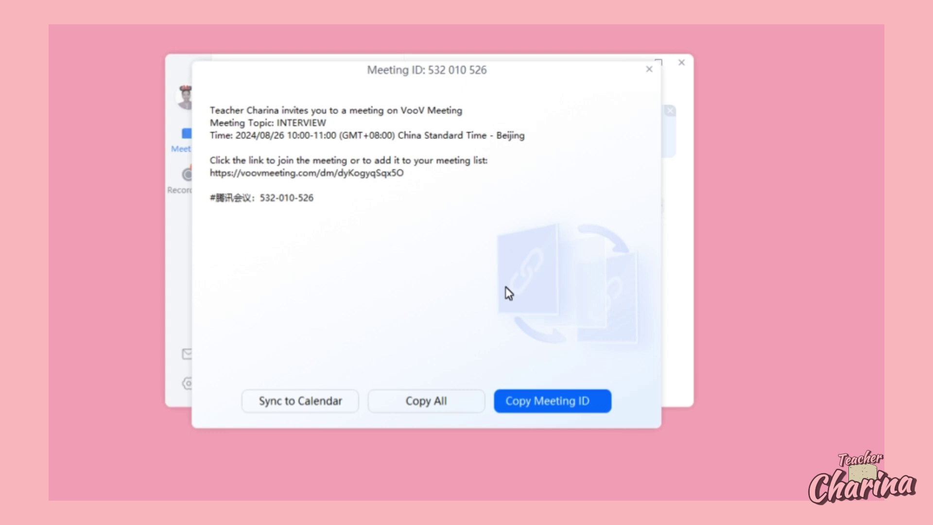
Dismiss the invitation and enter the INTERVIEW meeting from the meeting list as host
left_click(649, 71)
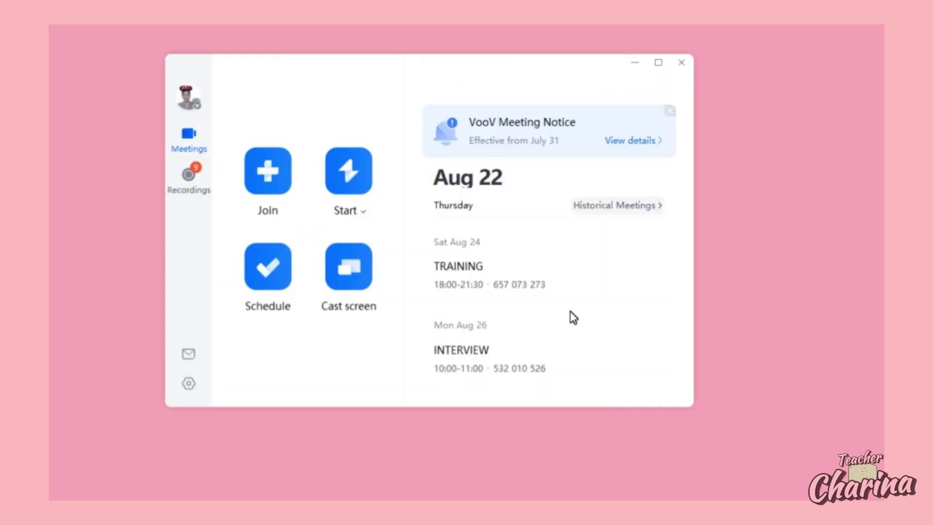
mouse_move(501, 365)
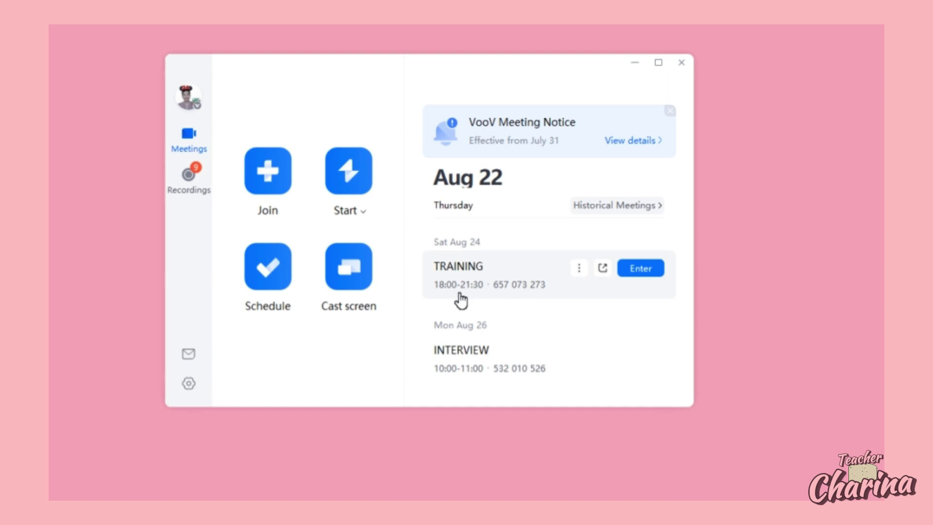
mouse_move(545, 354)
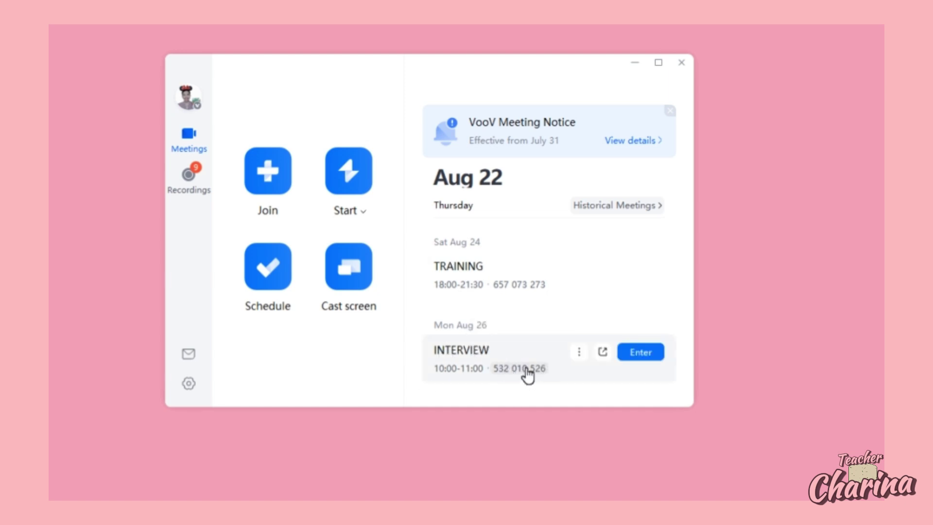
left_click(636, 357)
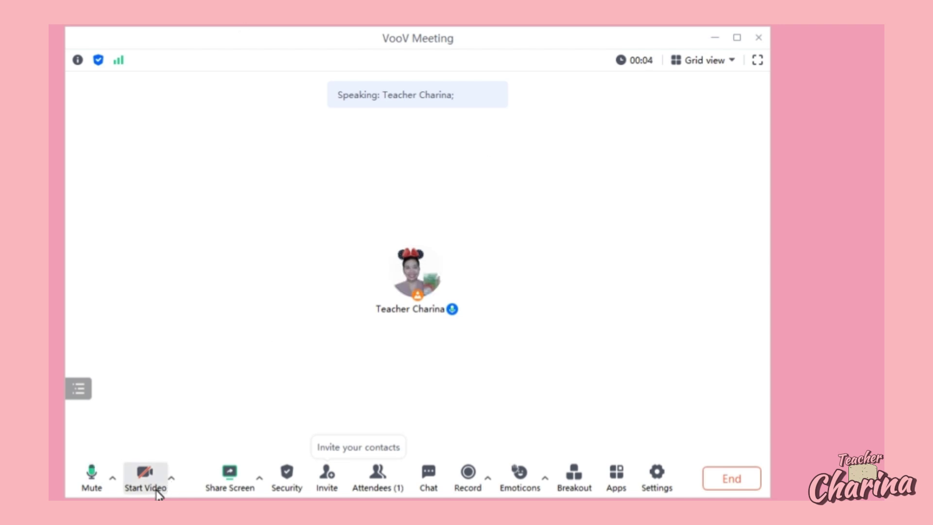
Start video with the pink classroom background, then bring up the Share Screen content choices
left_click(146, 467)
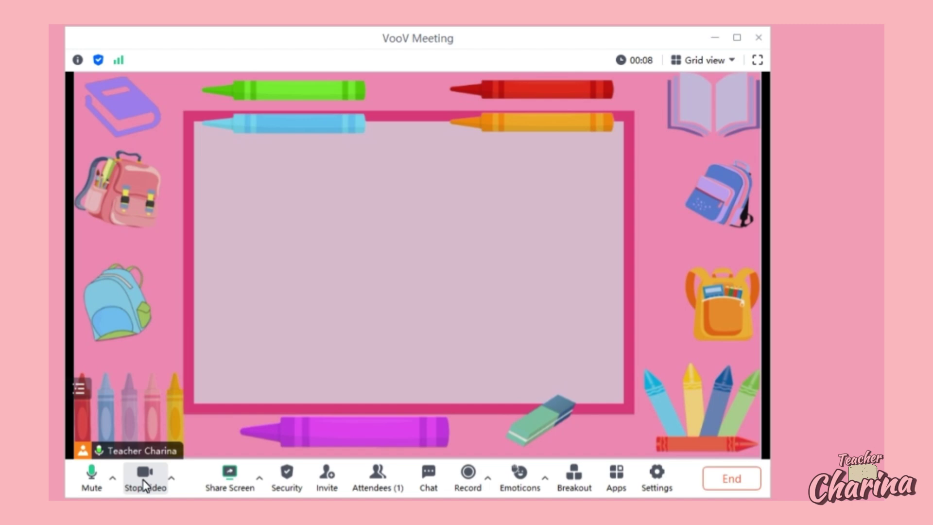
left_click(235, 462)
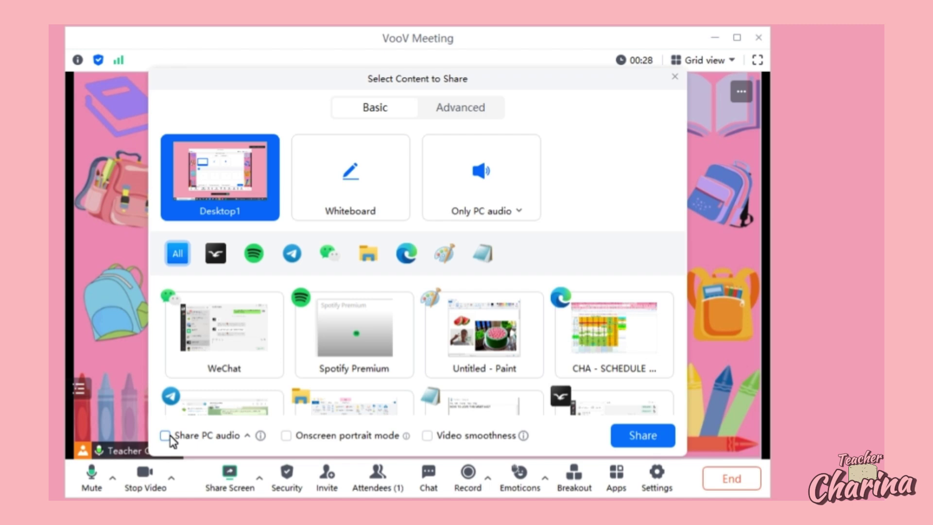
Close Select Content to Share without sharing, and show the Cloud/Local Recording options
left_click(674, 76)
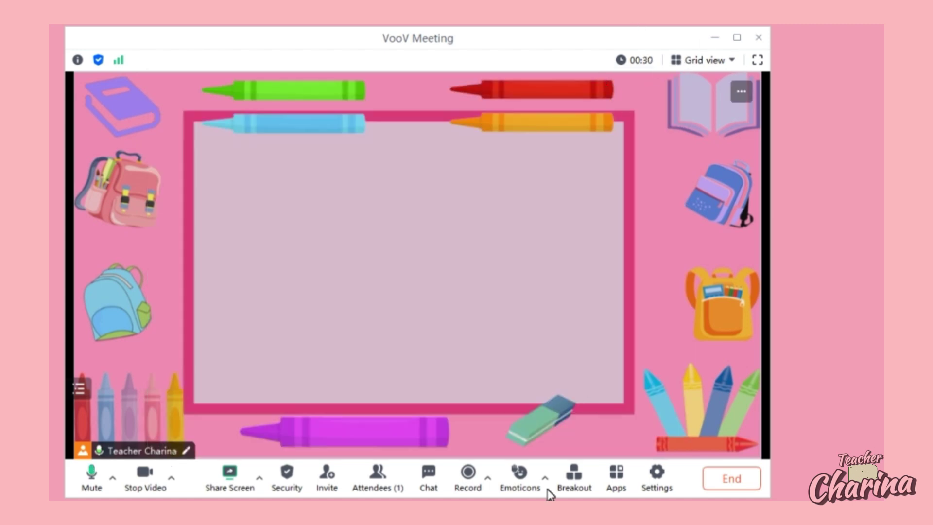
left_click(469, 475)
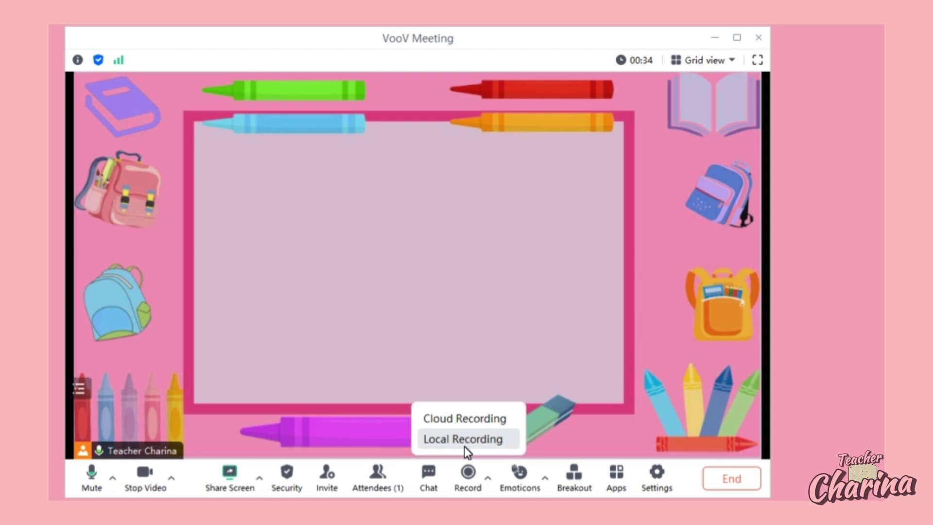